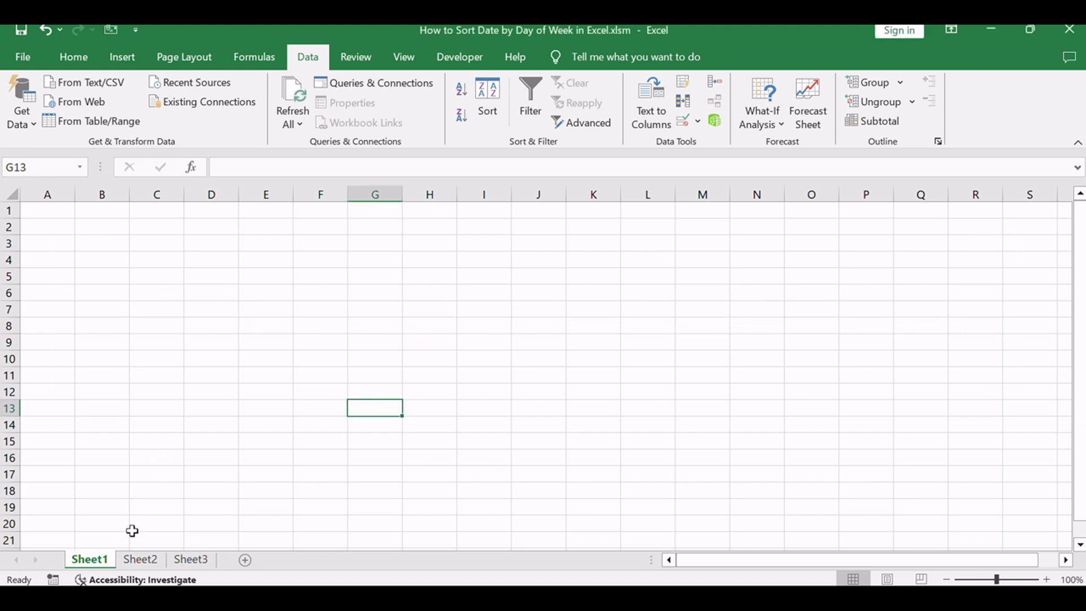
# - Switch to Sheet2 and highlight the words "Sort & Filter" in the Method 1 heading of the notes
pyautogui.click(141, 559)
pyautogui.click(846, 325)
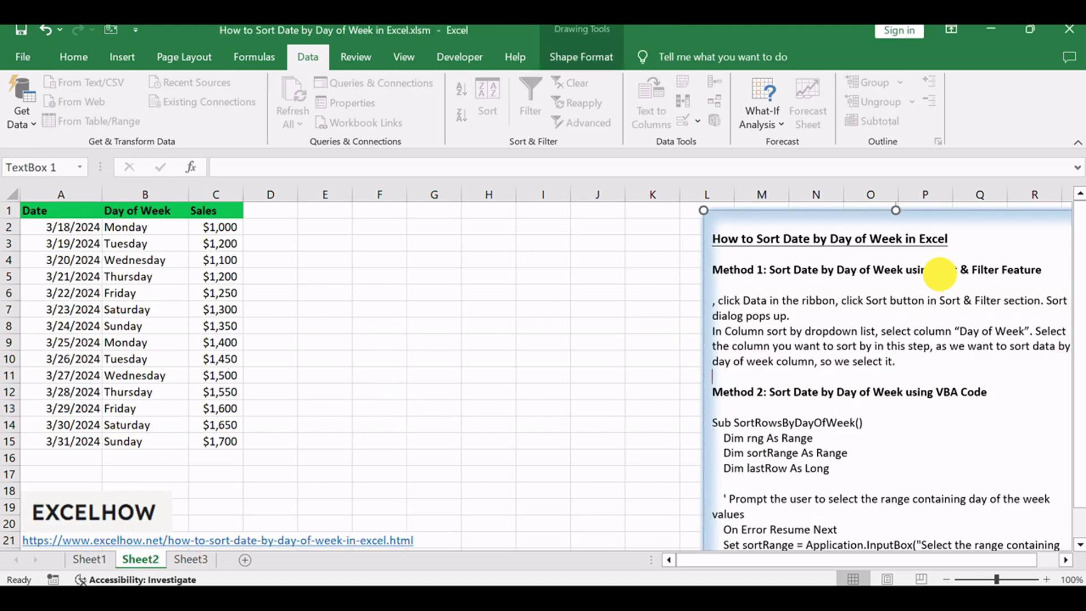
pyautogui.moveTo(935, 269); pyautogui.dragTo(988, 274)
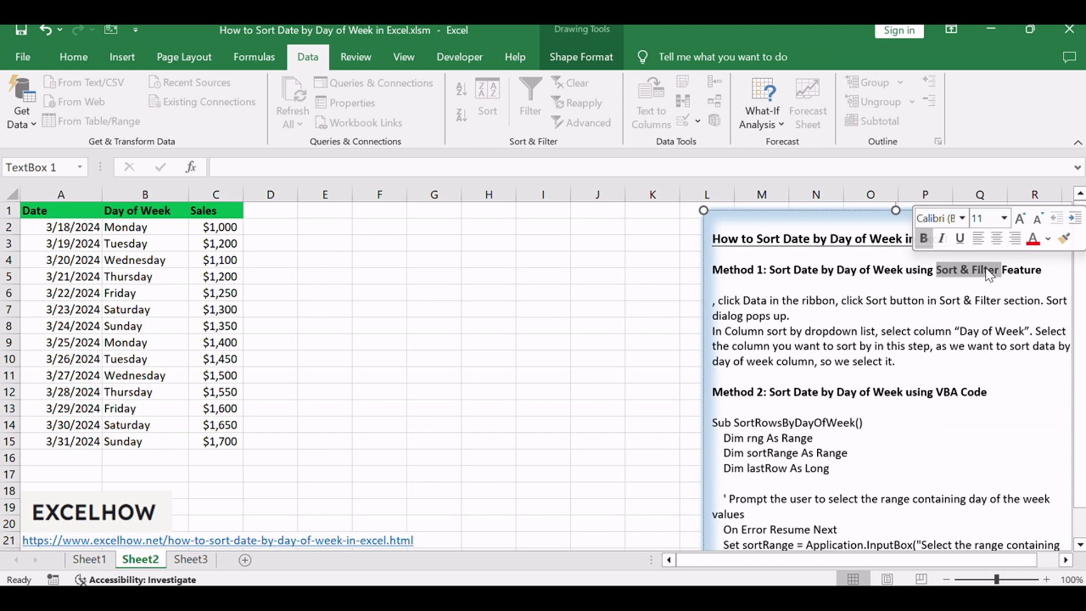
pyautogui.click(492, 309)
# - Select the data rows A2:C15 without the header and open the Sort dialog for them
pyautogui.click(61, 227)
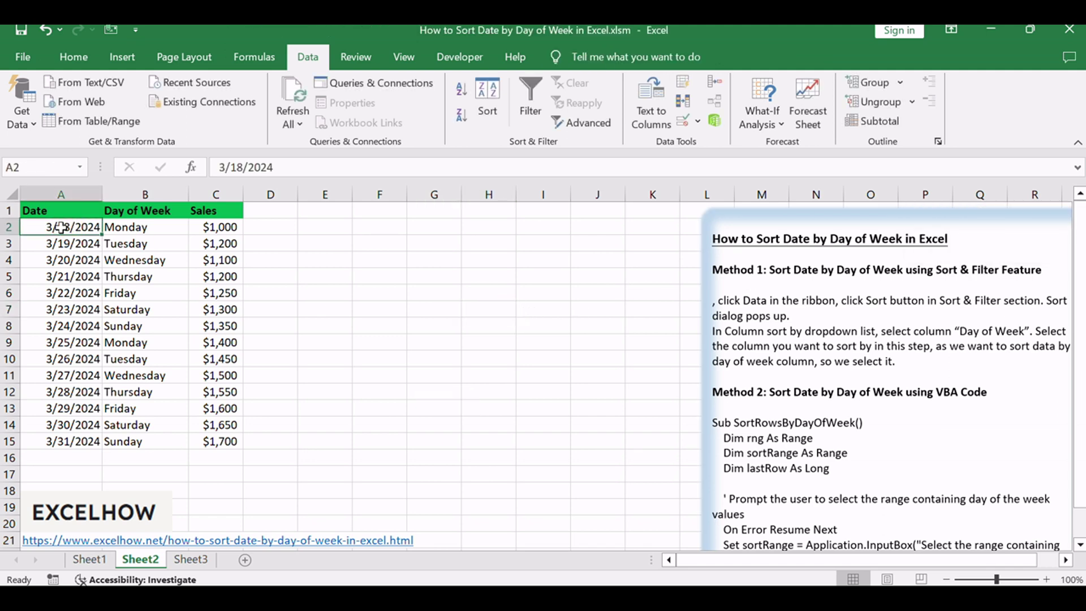
pyautogui.moveTo(61, 227); pyautogui.dragTo(216, 441)
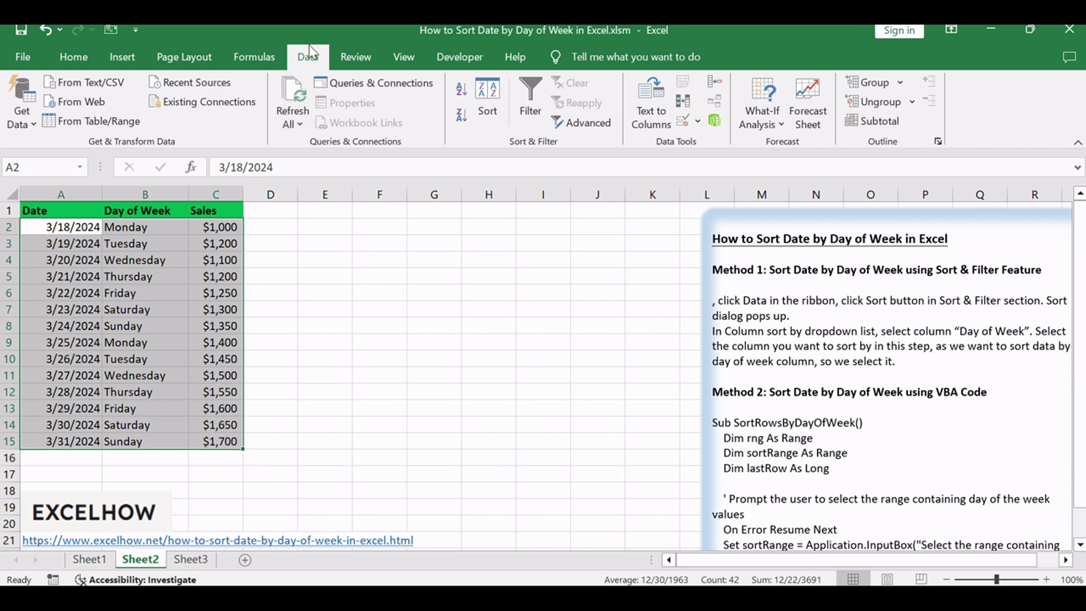
pyautogui.click(494, 106)
pyautogui.moveTo(340, 242); pyautogui.dragTo(288, 224)
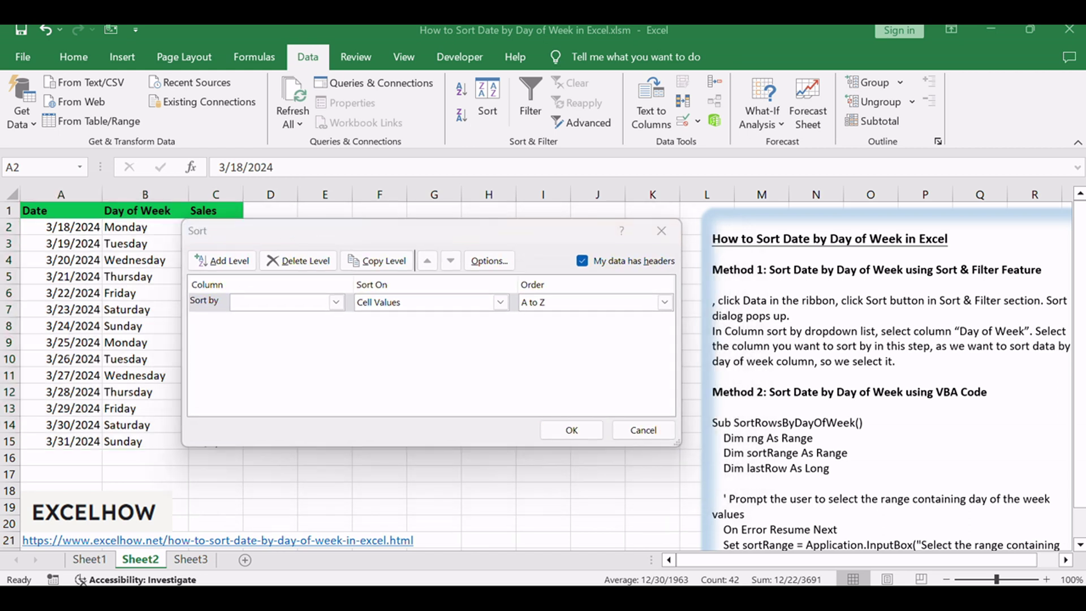
pyautogui.click(241, 231)
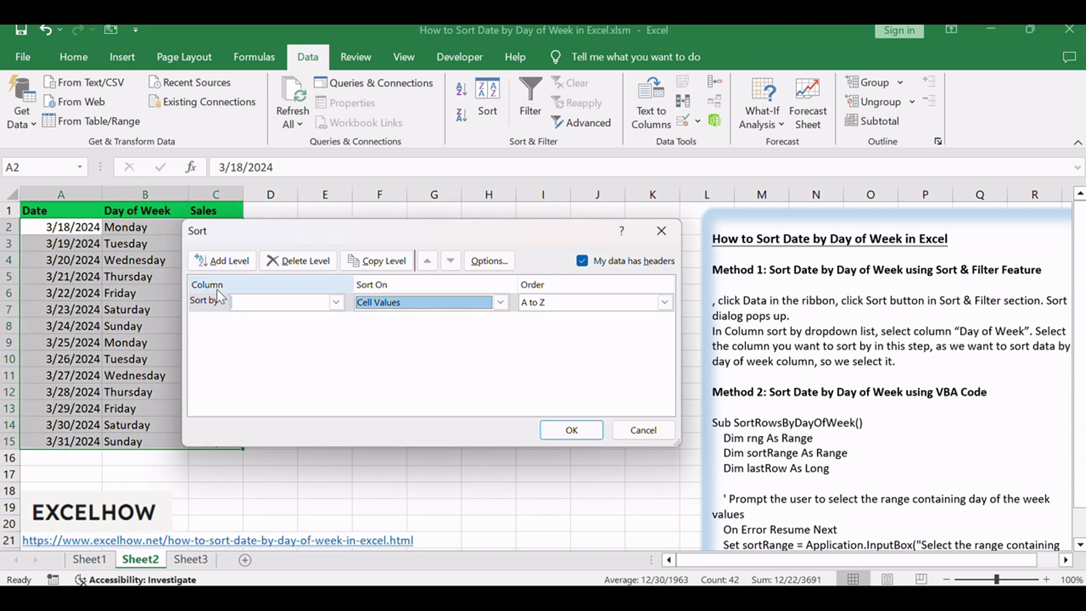
# - Set the sort level to the Day of Week column, sorting on Cell Values
pyautogui.click(255, 301)
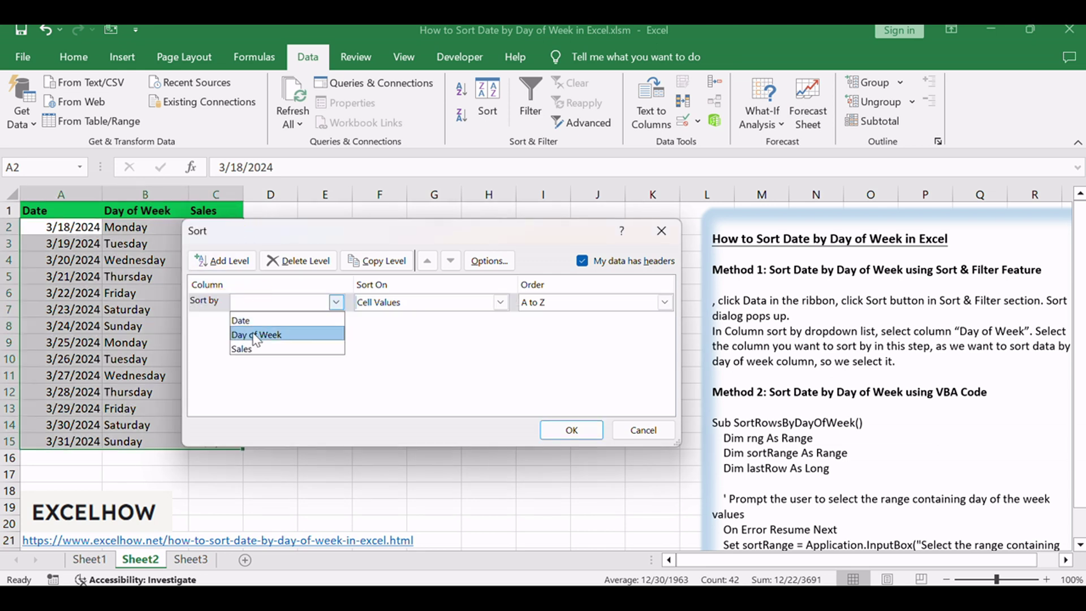
pyautogui.click(288, 335)
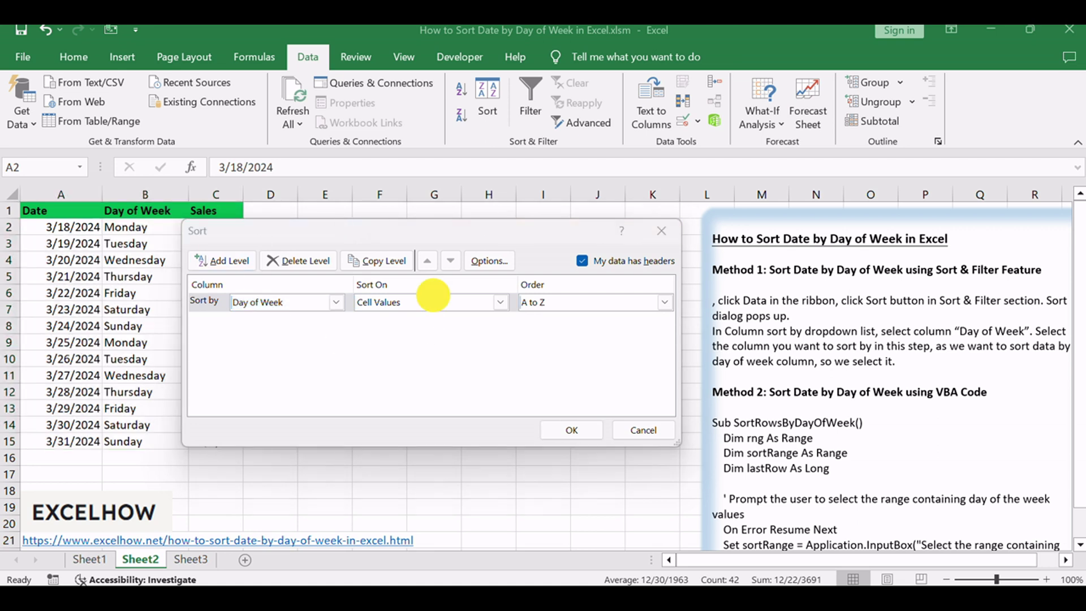
pyautogui.click(398, 301)
pyautogui.click(398, 302)
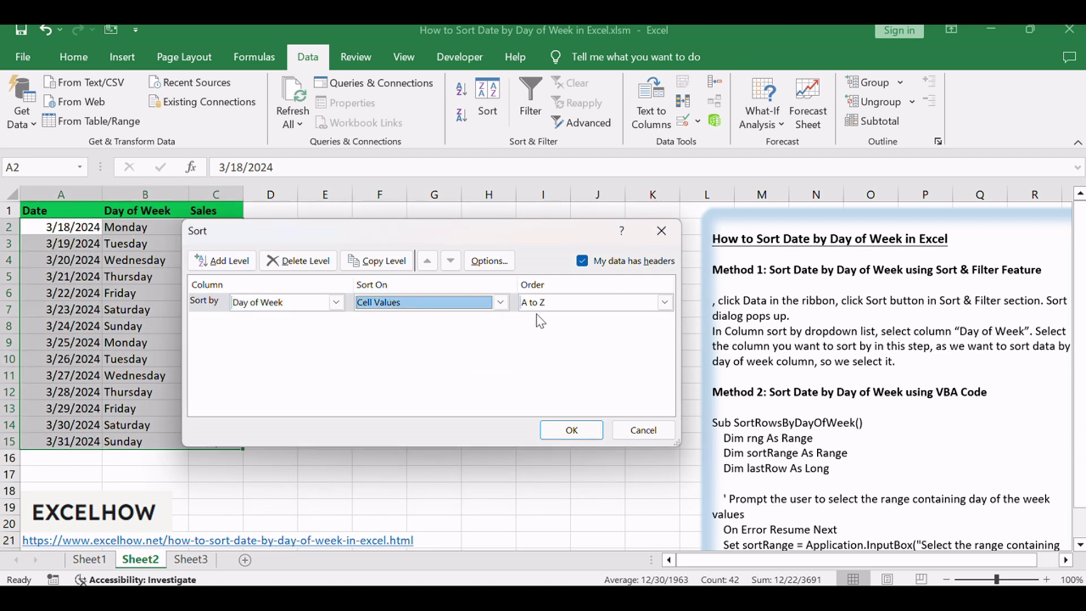
# - Set the sort order to the custom list of full weekday names starting Sunday, Monday, Tuesday
pyautogui.click(665, 302)
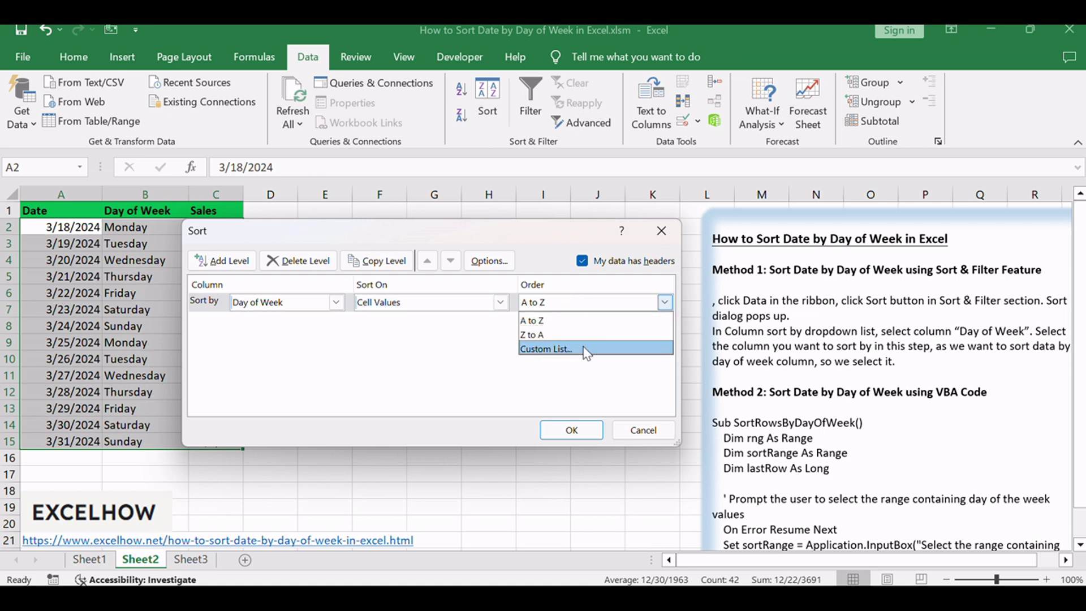
pyautogui.click(566, 349)
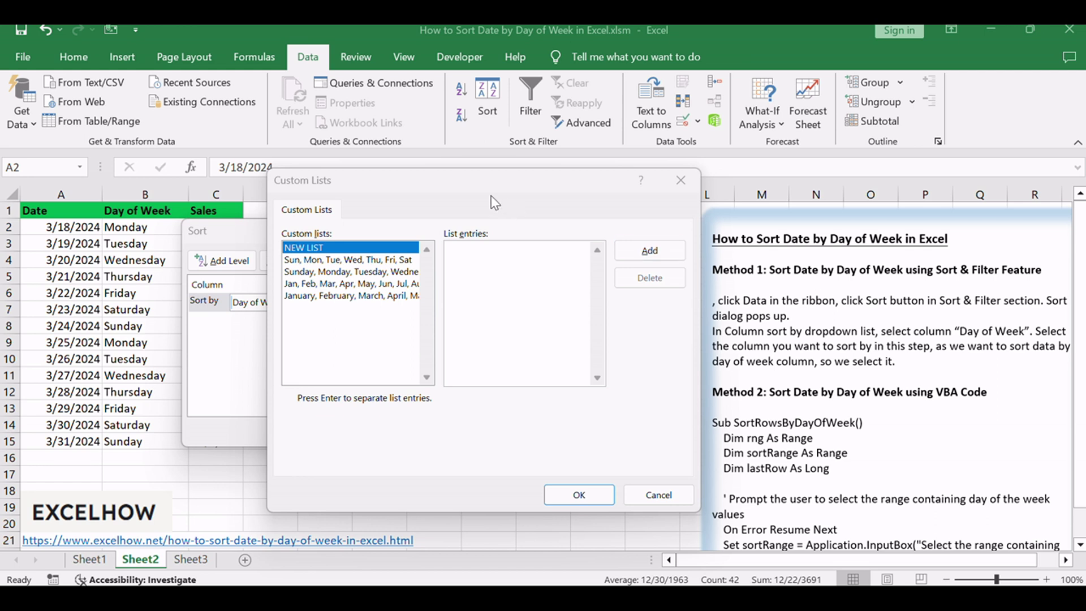
pyautogui.click(398, 185)
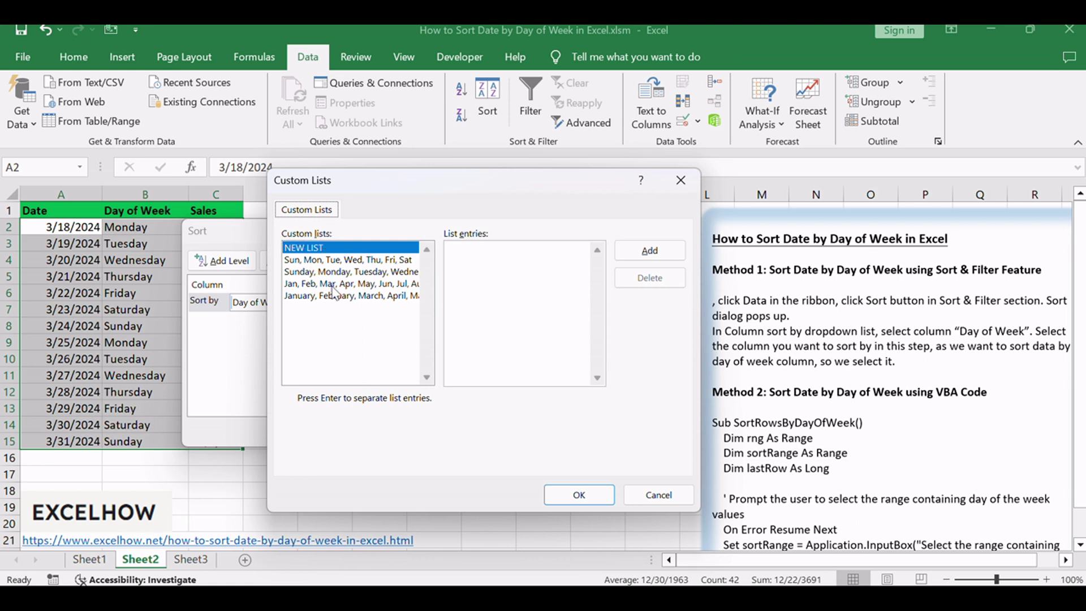
pyautogui.click(312, 274)
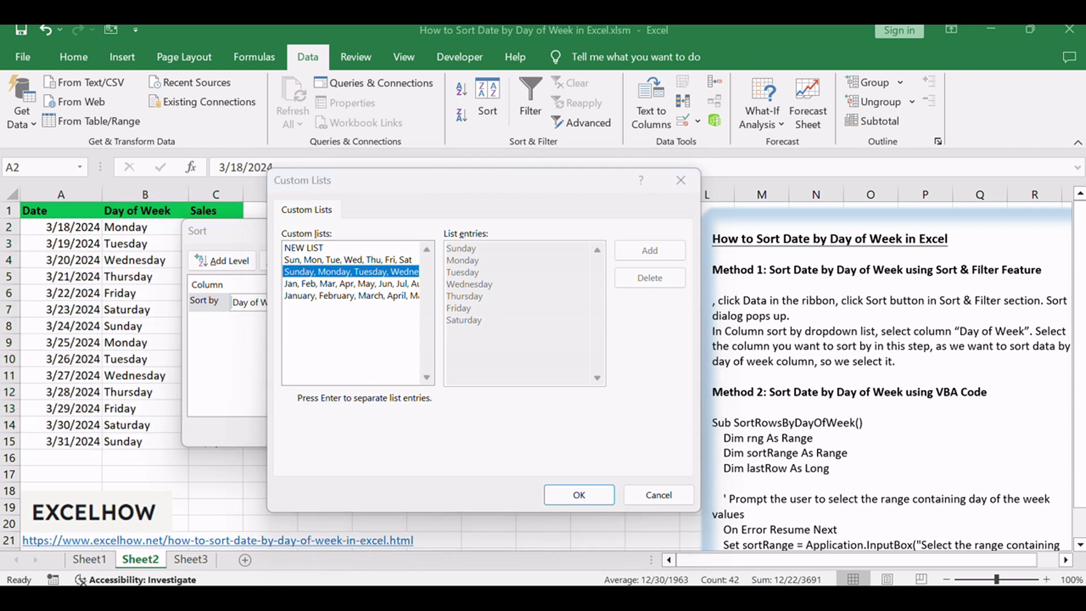
pyautogui.click(492, 199)
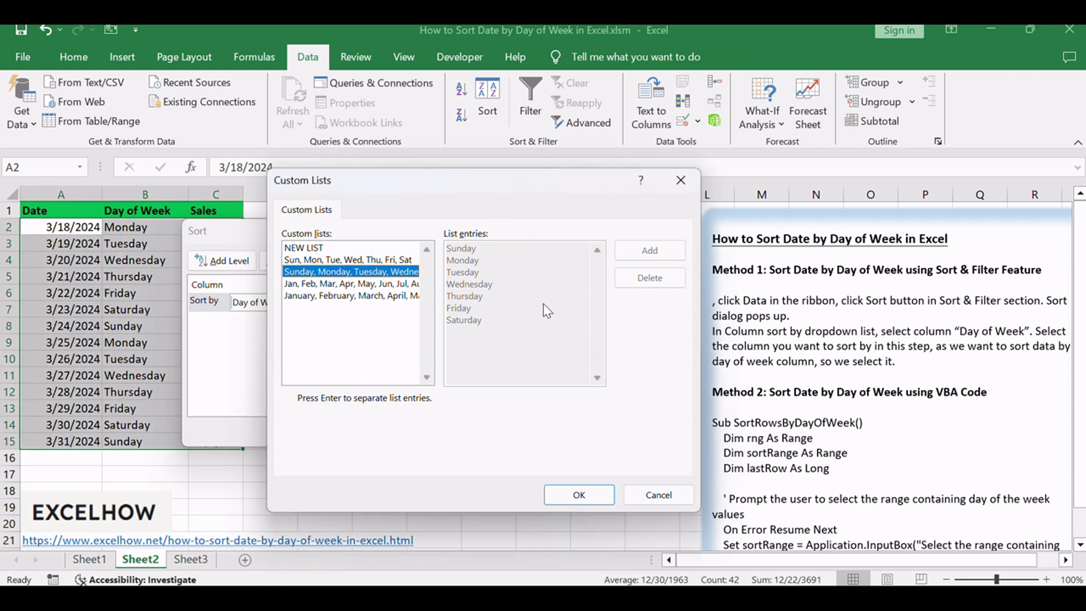
pyautogui.click(597, 493)
pyautogui.click(597, 493)
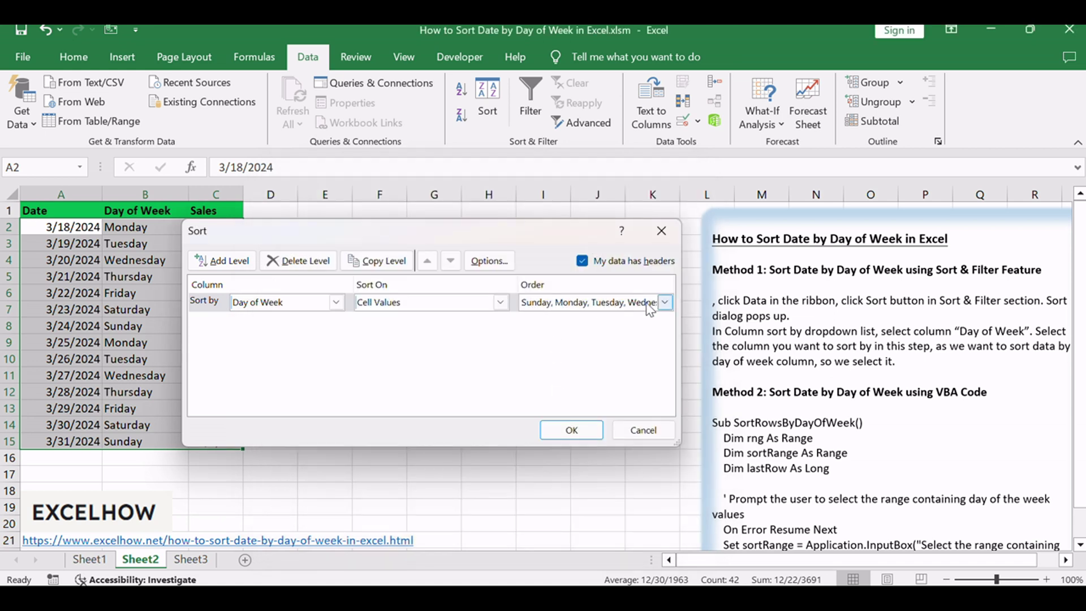
# - Review the chosen weekday order and apply the sort to the selected rows
pyautogui.click(665, 303)
pyautogui.click(538, 305)
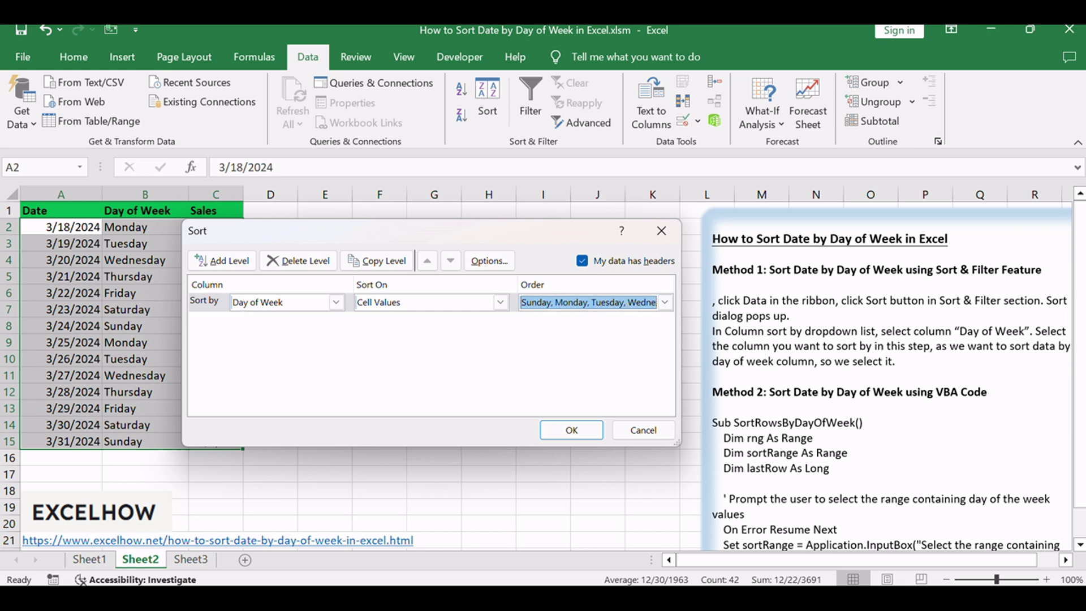
pyautogui.press('Return')
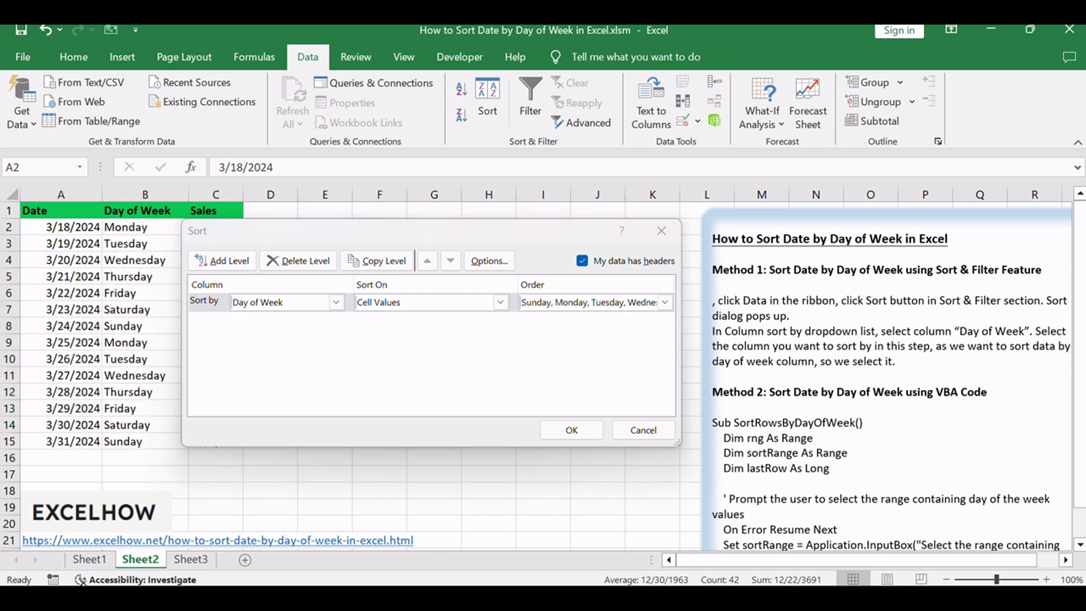
pyautogui.click(422, 229)
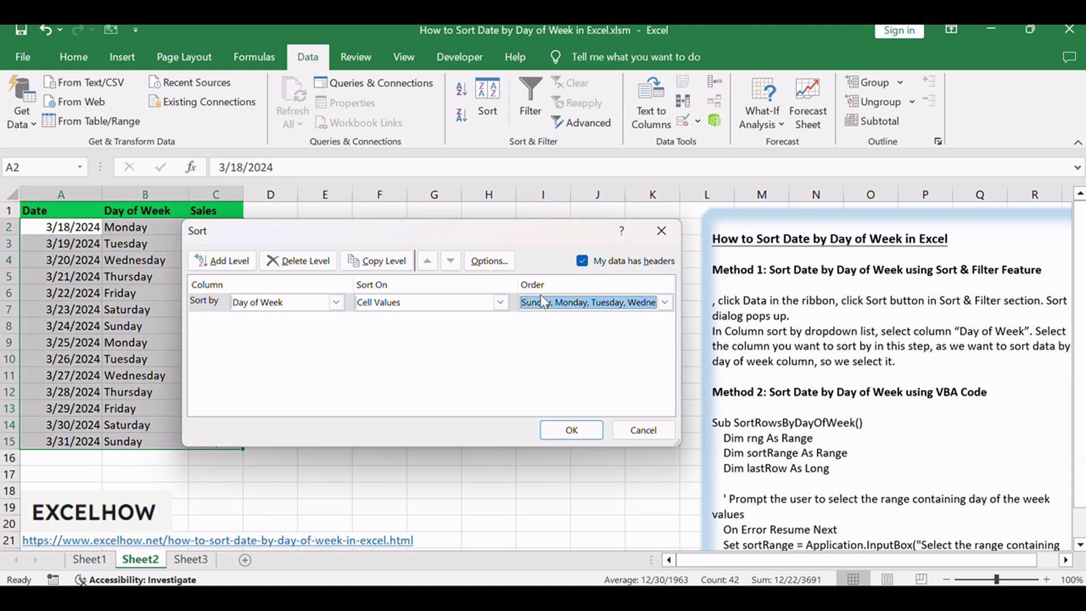
pyautogui.click(576, 425)
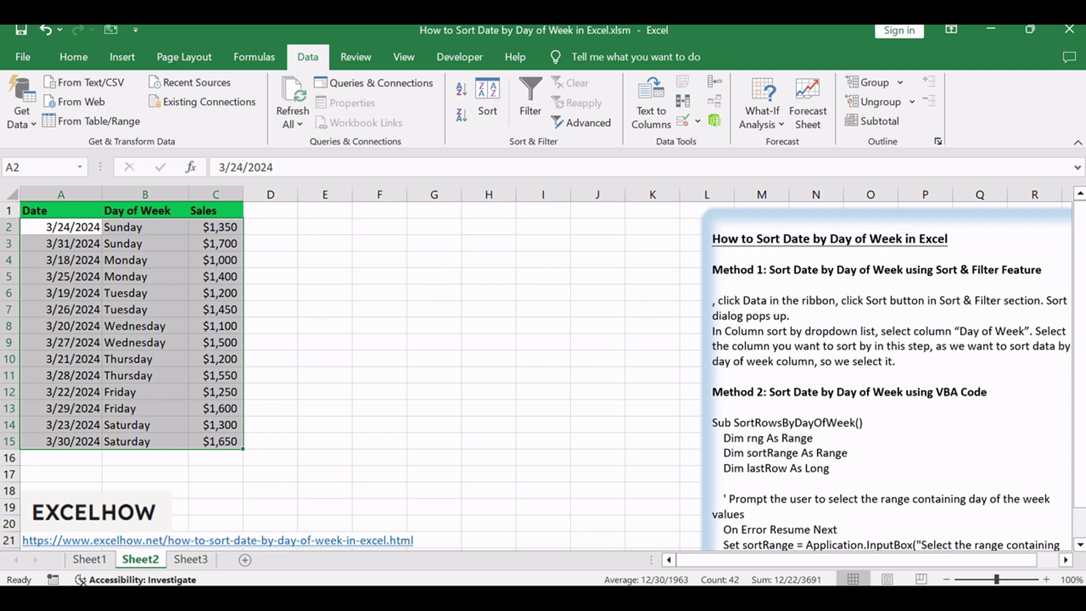
# - Go back to Sheet2 and highlight the words "VBA Code" in the Method 2 heading of the notes
pyautogui.hotkey('alt', 'F11')
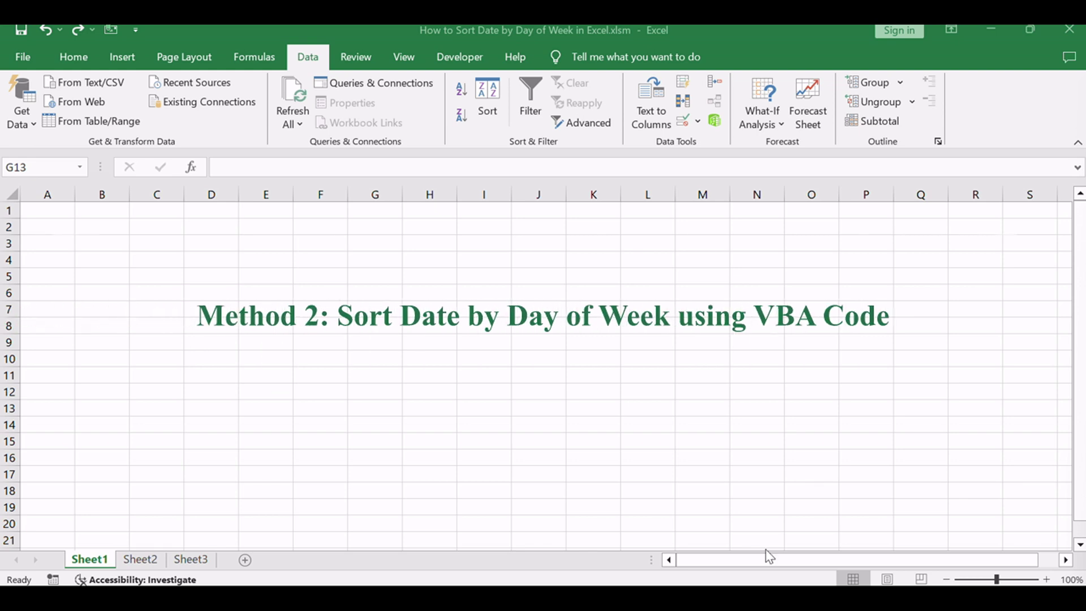
pyautogui.click(255, 541)
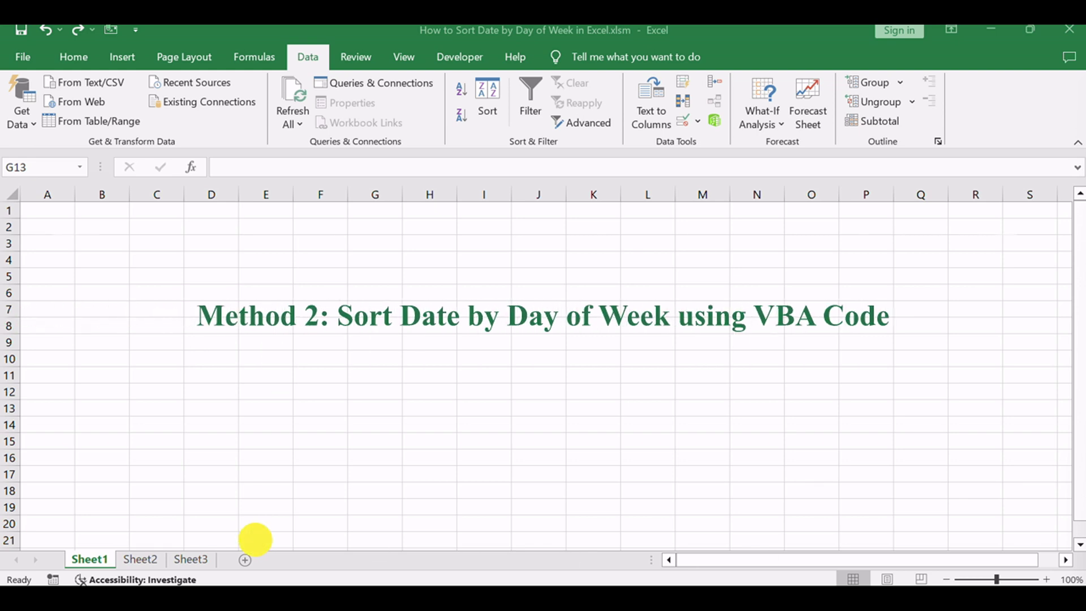
pyautogui.click(158, 562)
pyautogui.click(943, 394)
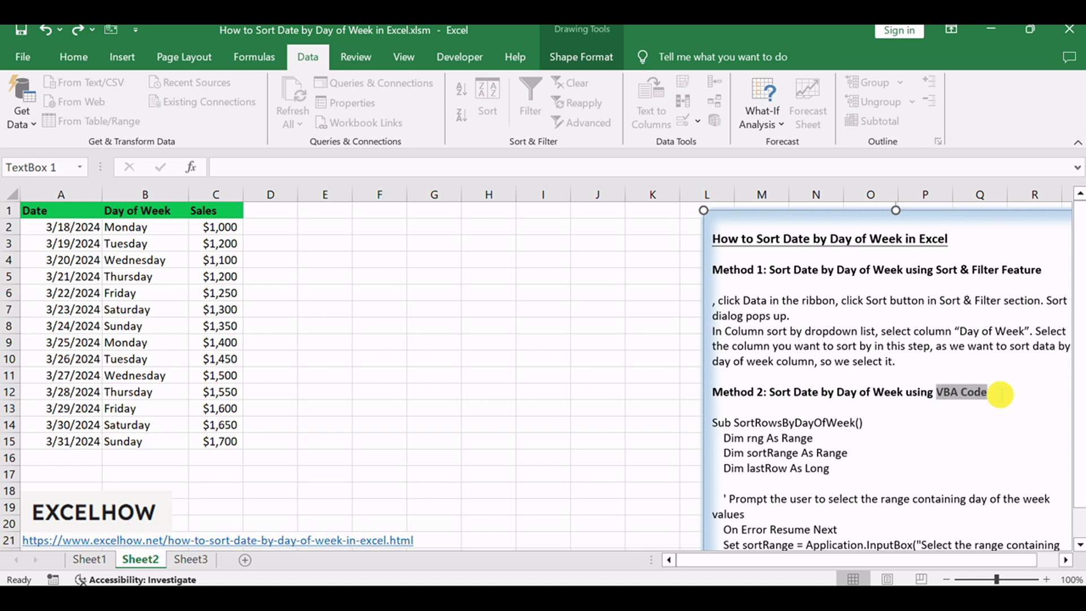
pyautogui.click(965, 426)
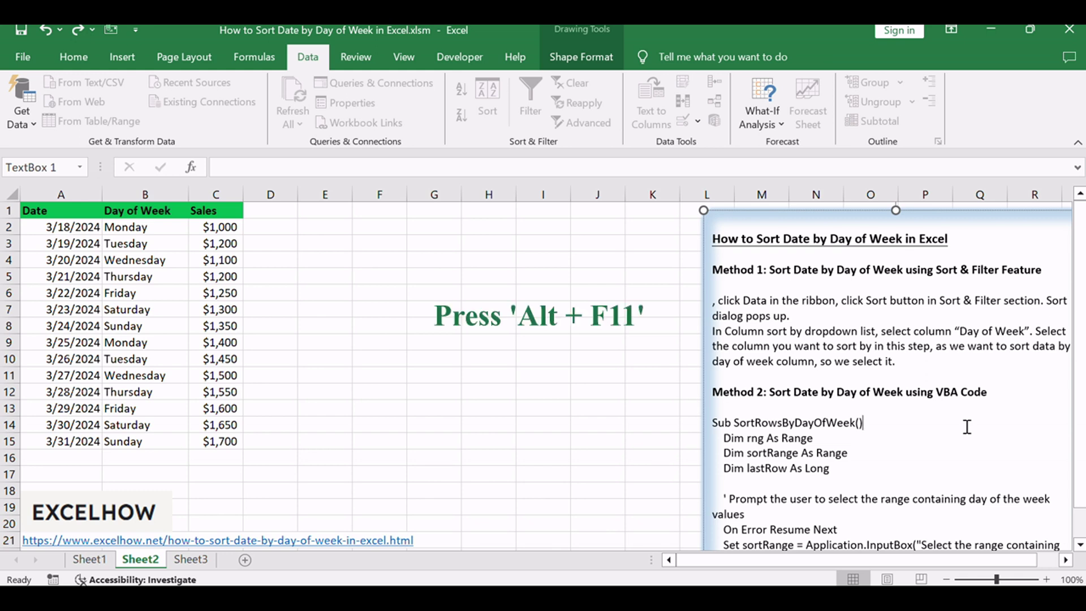
# - Open the Visual Basic editor and insert a new standard module into the workbook's project
pyautogui.click(357, 424)
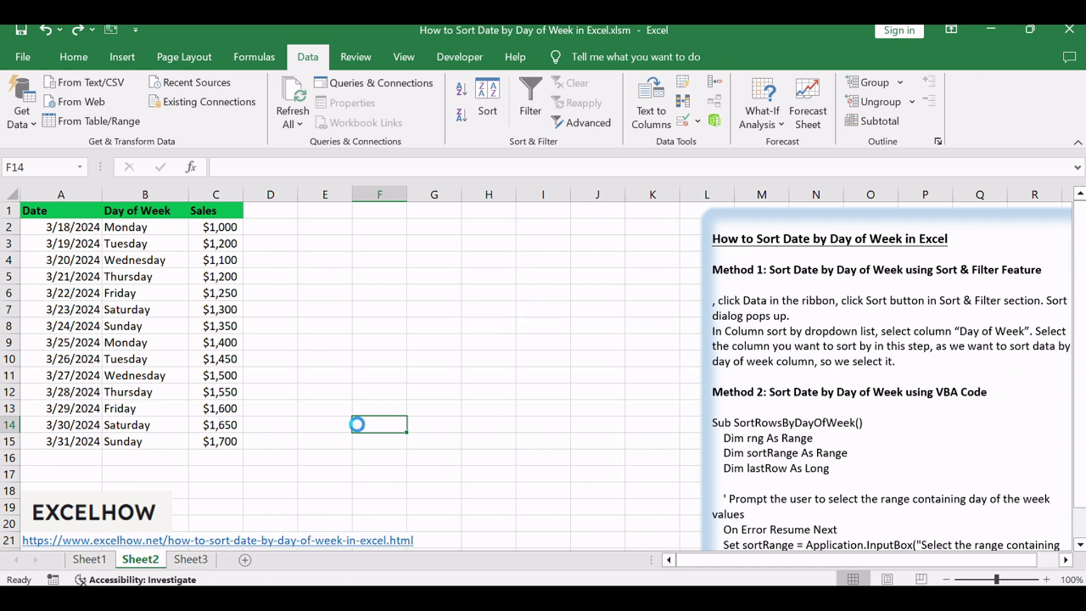
pyautogui.hotkey('alt', 'F11')
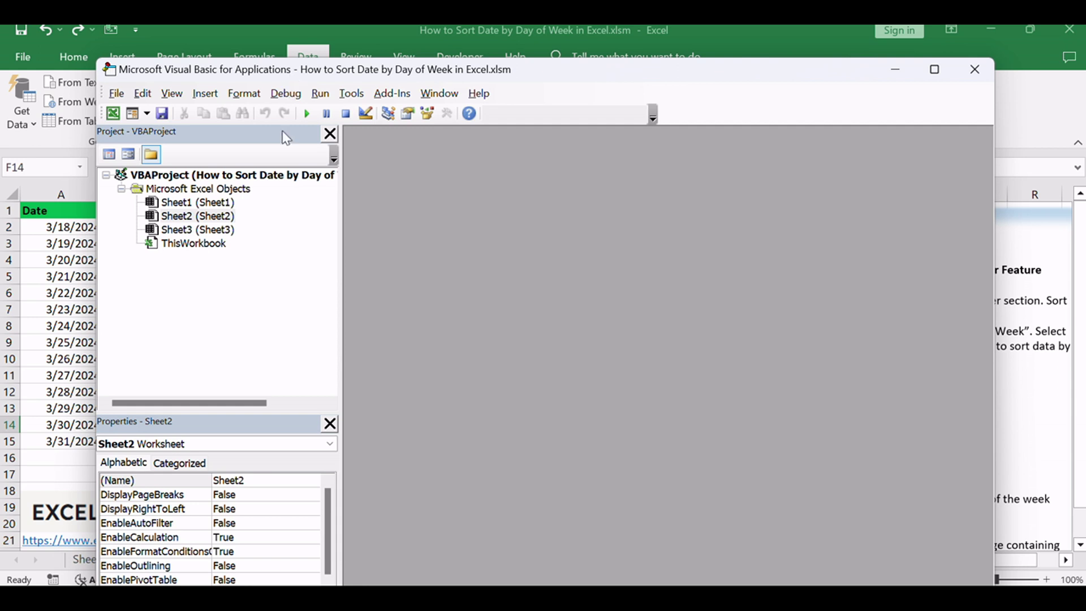
pyautogui.click(288, 247)
pyautogui.rightClick(264, 227)
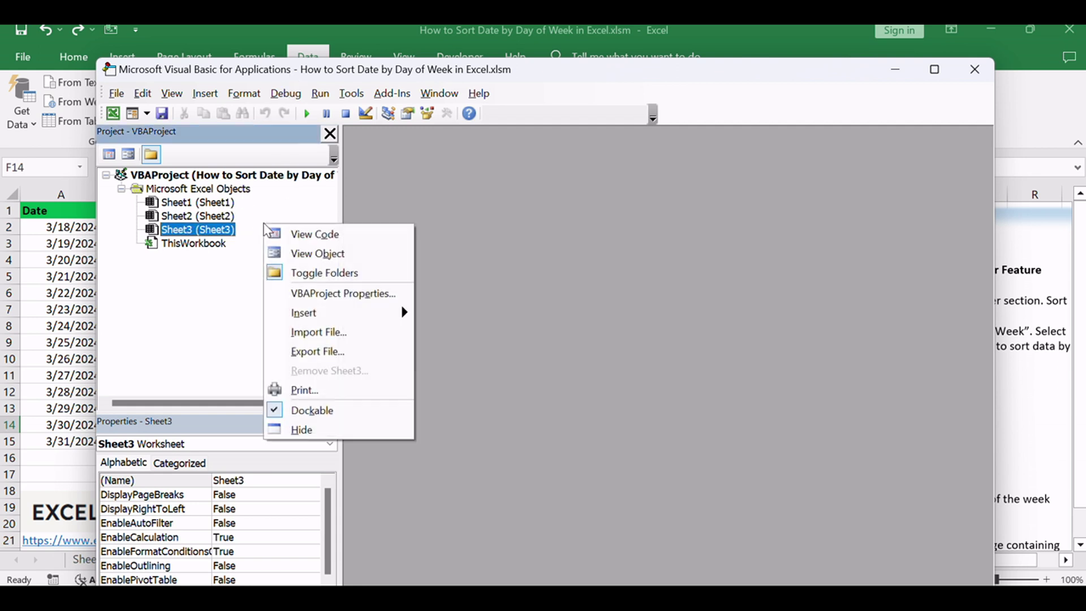
pyautogui.click(307, 308)
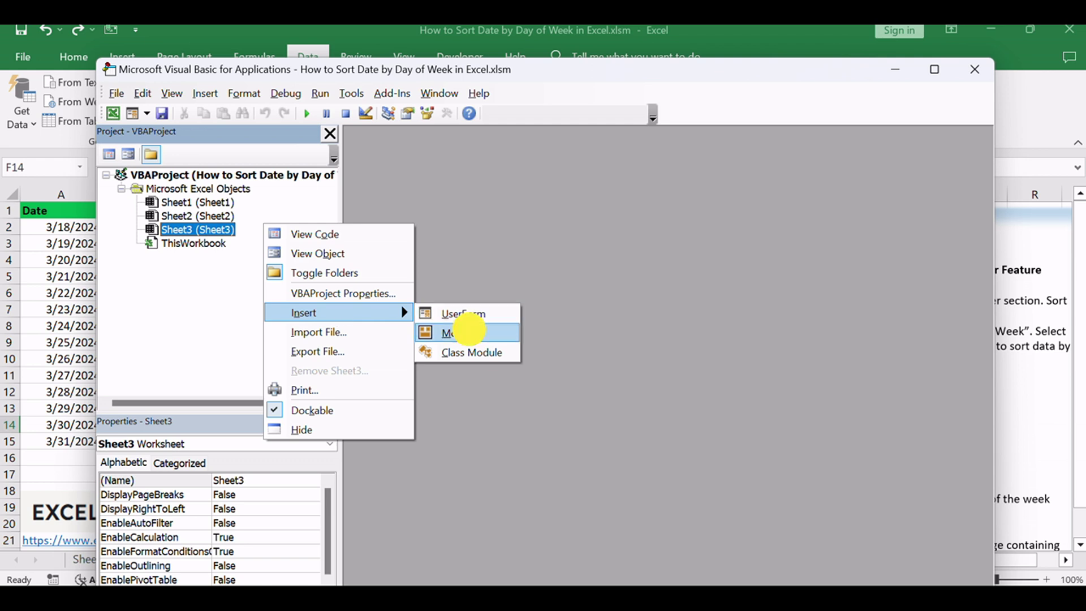
pyautogui.click(468, 332)
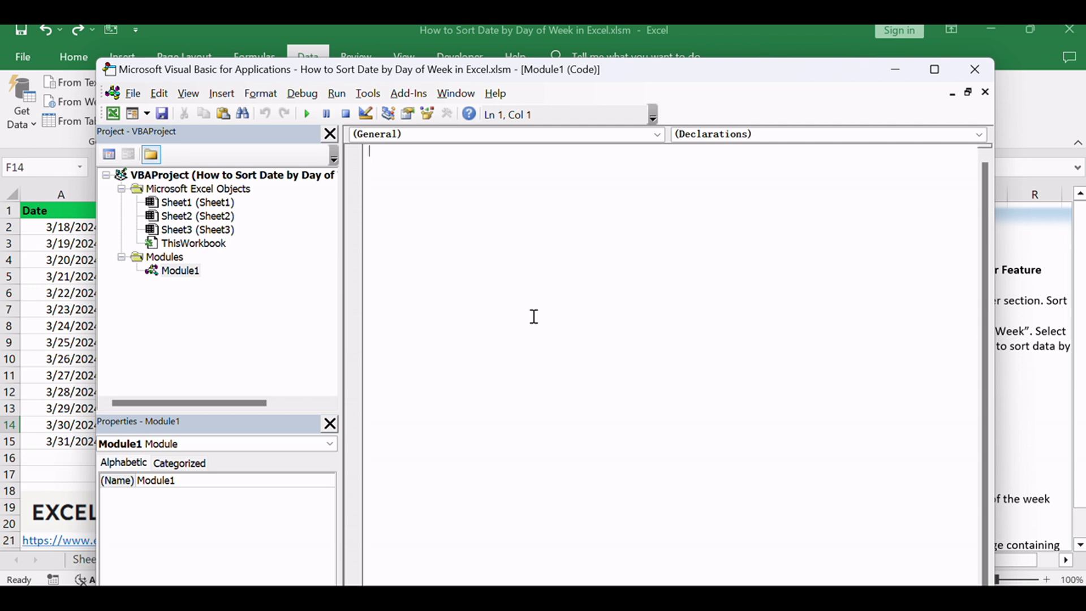
# - Paste the SortRowsByDayOfWeek macro code into the new module and close the Visual Basic editor
pyautogui.hotkey('ctrl', 'v')
pyautogui.moveTo(398, 151); pyautogui.dragTo(475, 150)
pyautogui.click(549, 173)
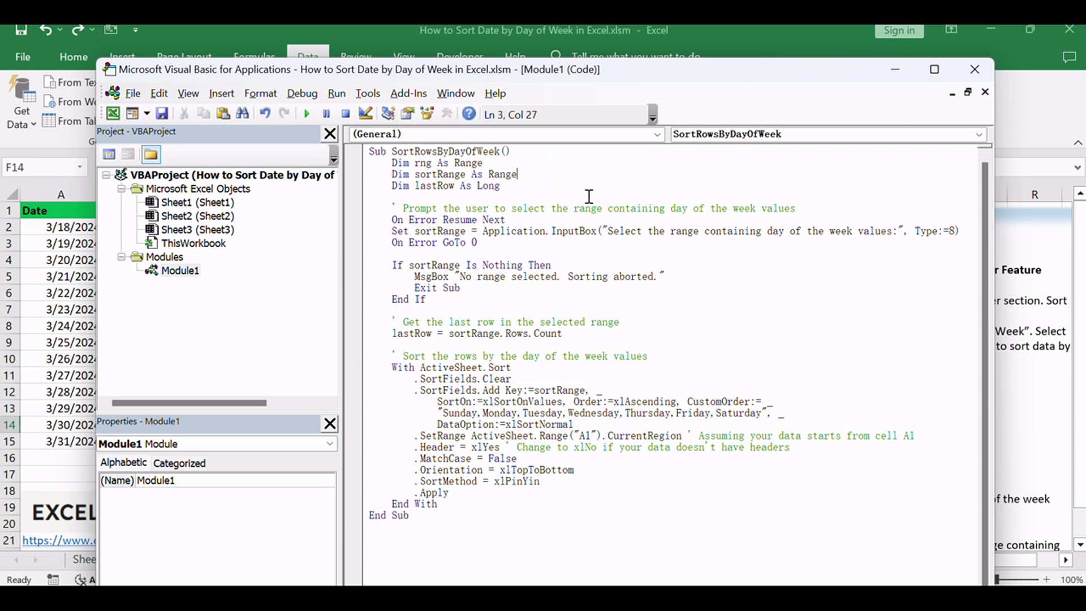
pyautogui.press('F5')
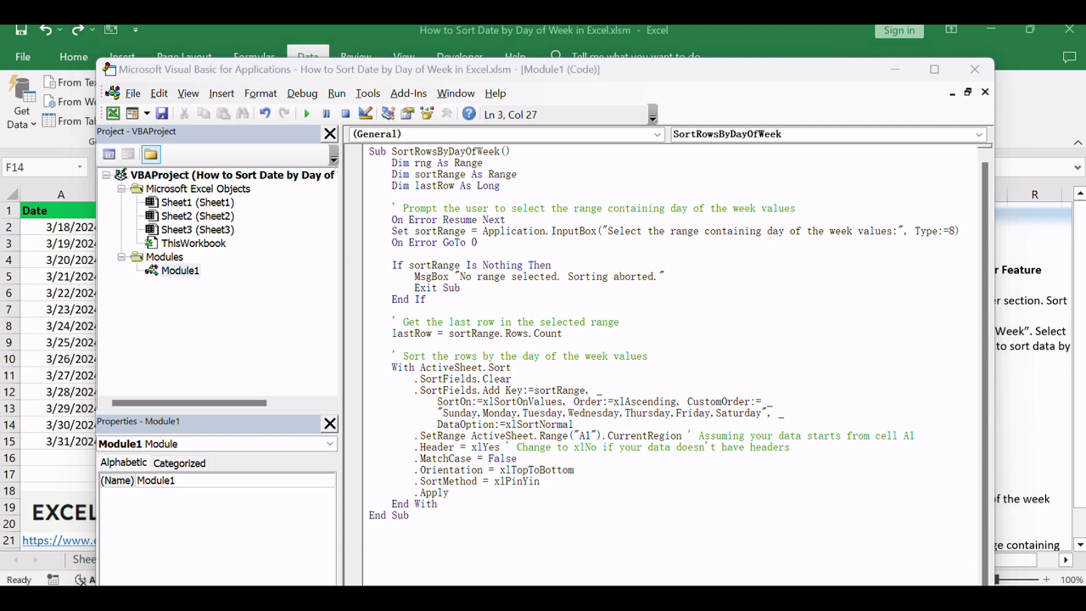
pyautogui.click(538, 366)
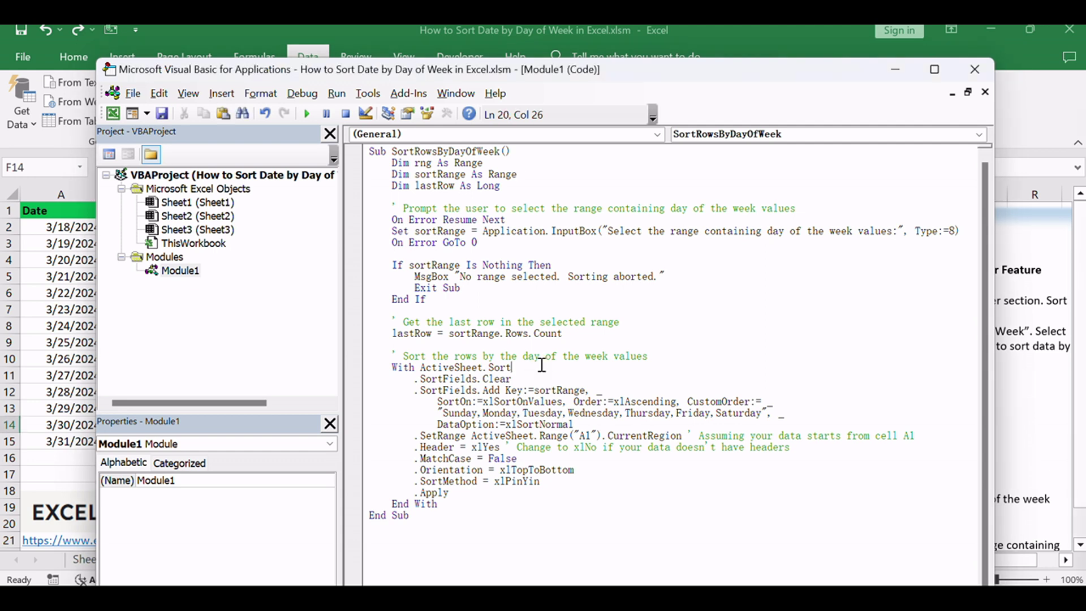
pyautogui.click(973, 69)
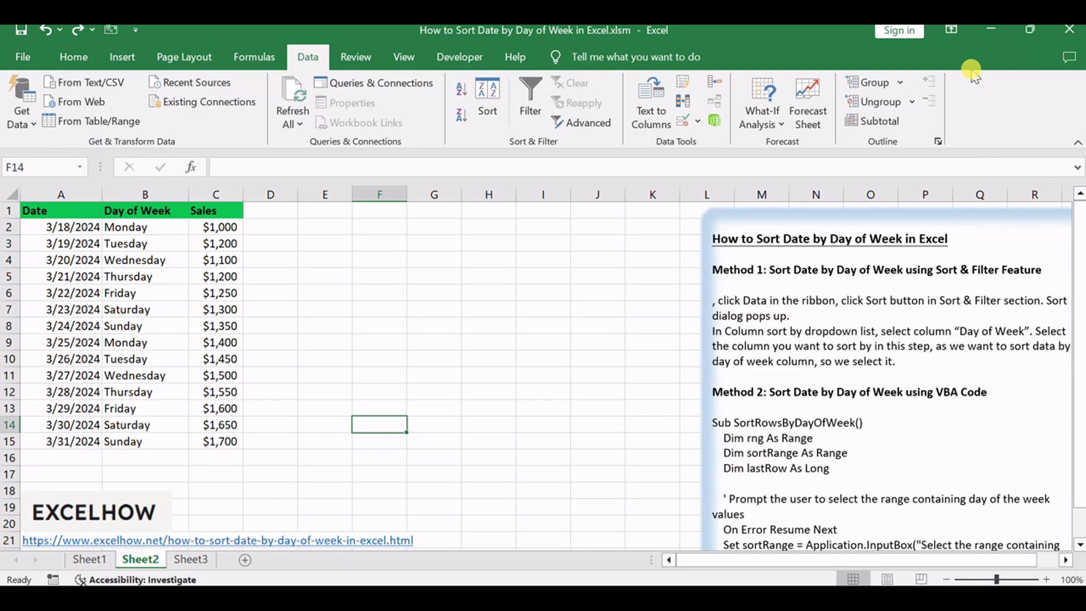
# - Open the list of macros and run the SortRowsByDayOfWeek macro on Sheet2
pyautogui.click(443, 308)
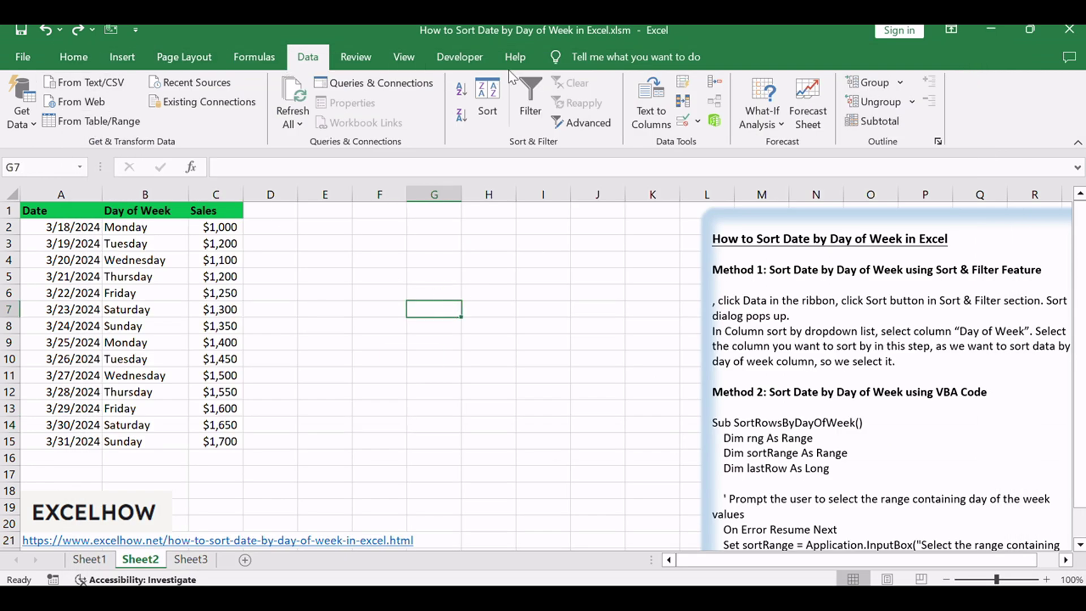
pyautogui.click(459, 57)
pyautogui.click(455, 280)
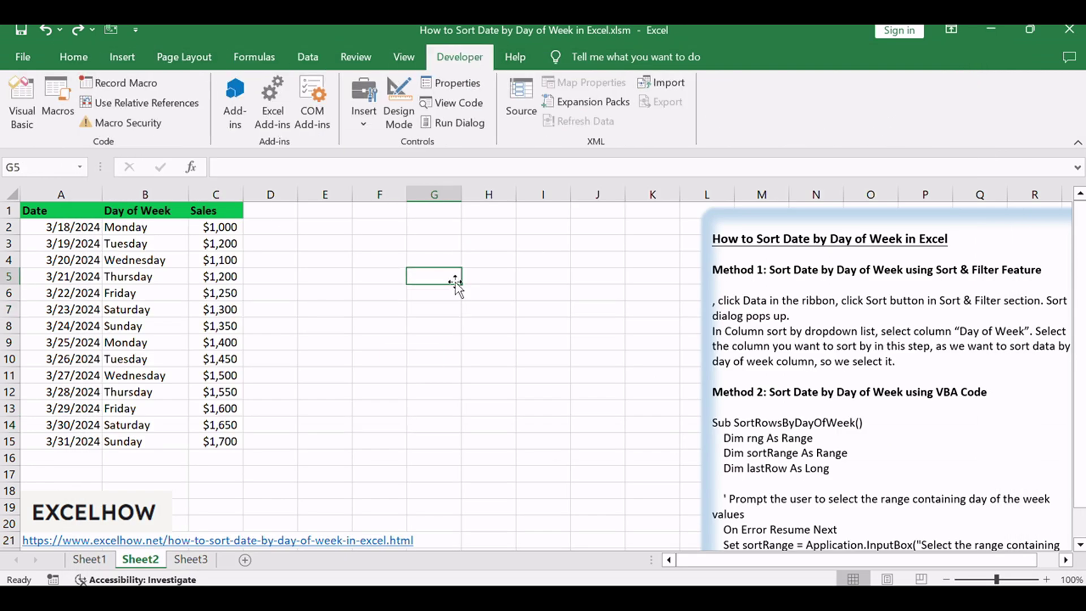
pyautogui.hotkey('alt', 'F8')
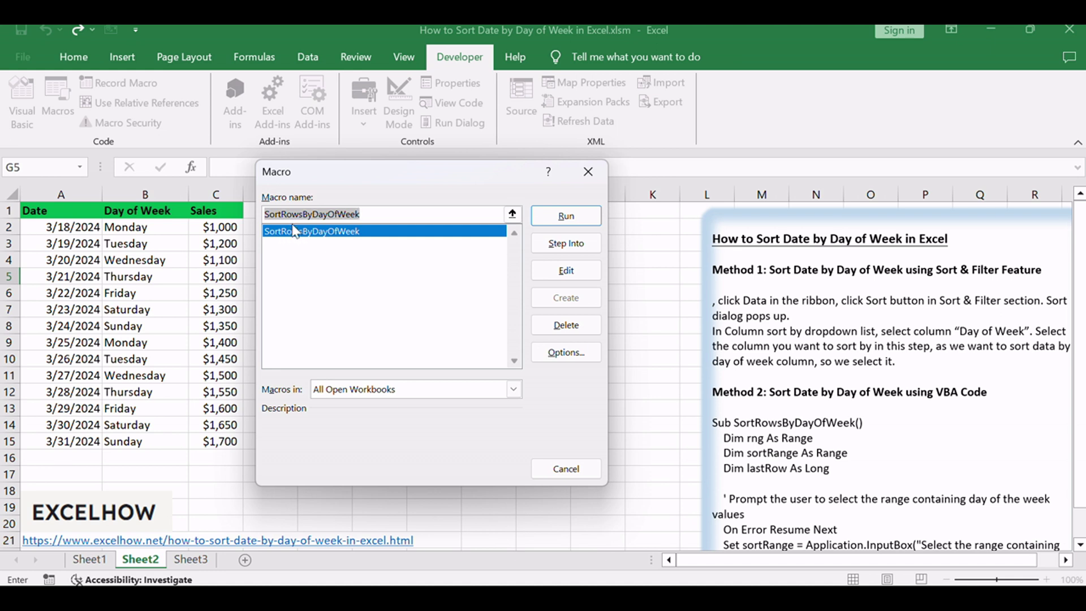
pyautogui.click(293, 231)
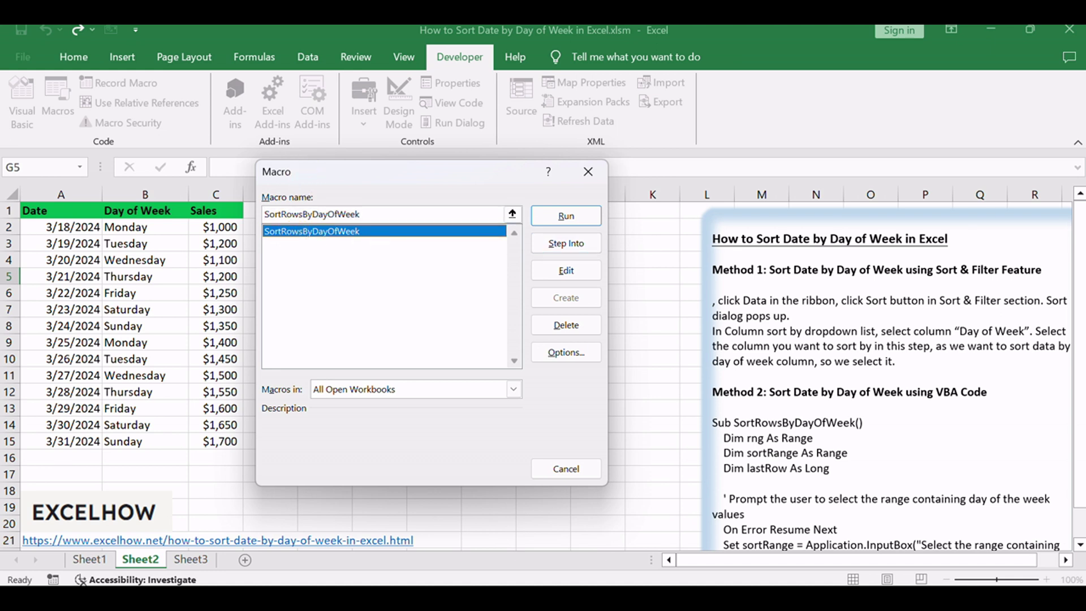
pyautogui.press('Return')
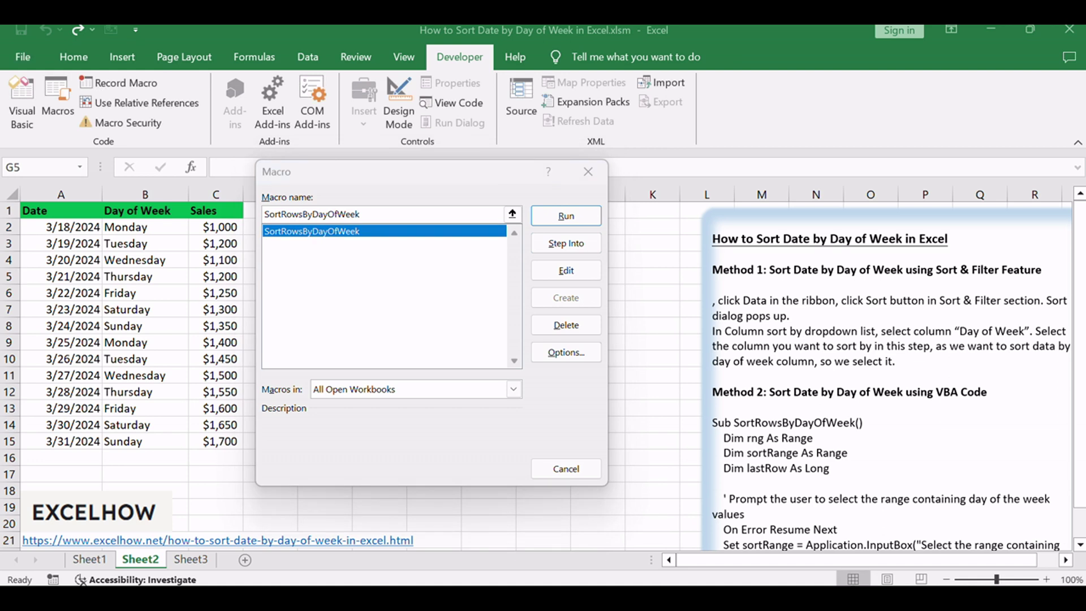
pyautogui.click(568, 218)
# - Give the macro the range B2:B15 as the day of the week values and confirm it to sort the rows
pyautogui.click(135, 226)
pyautogui.moveTo(136, 227); pyautogui.dragTo(135, 441)
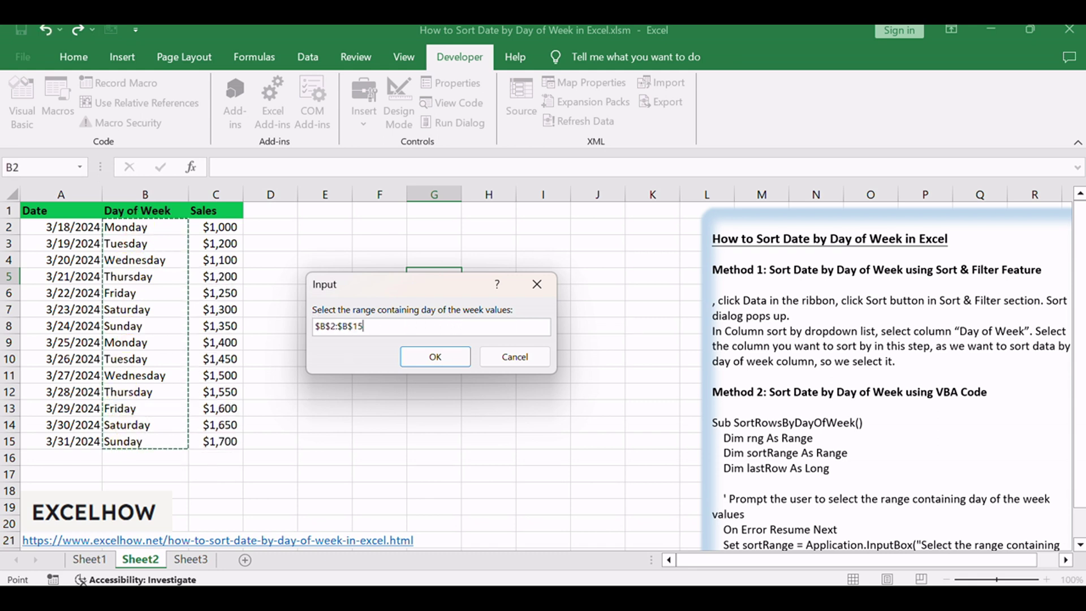
pyautogui.press('Return')
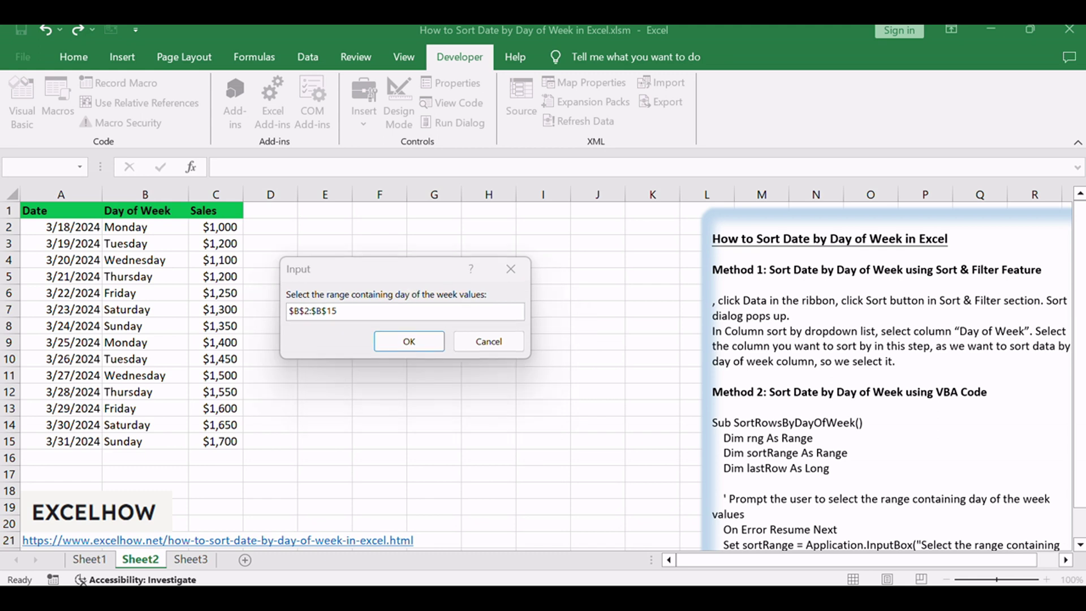
pyautogui.click(394, 343)
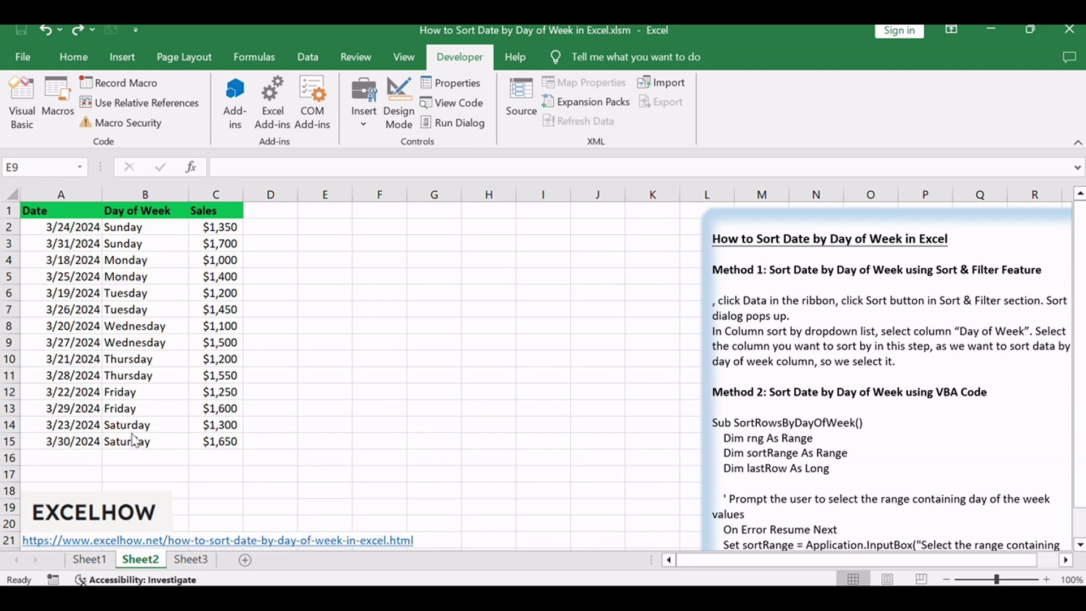
pyautogui.click(439, 421)
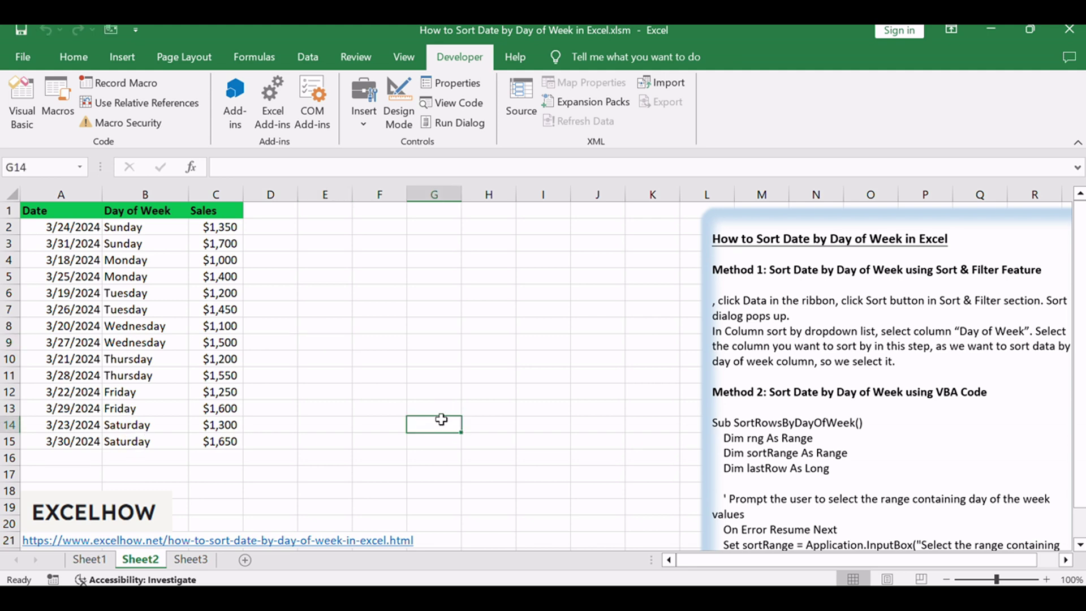